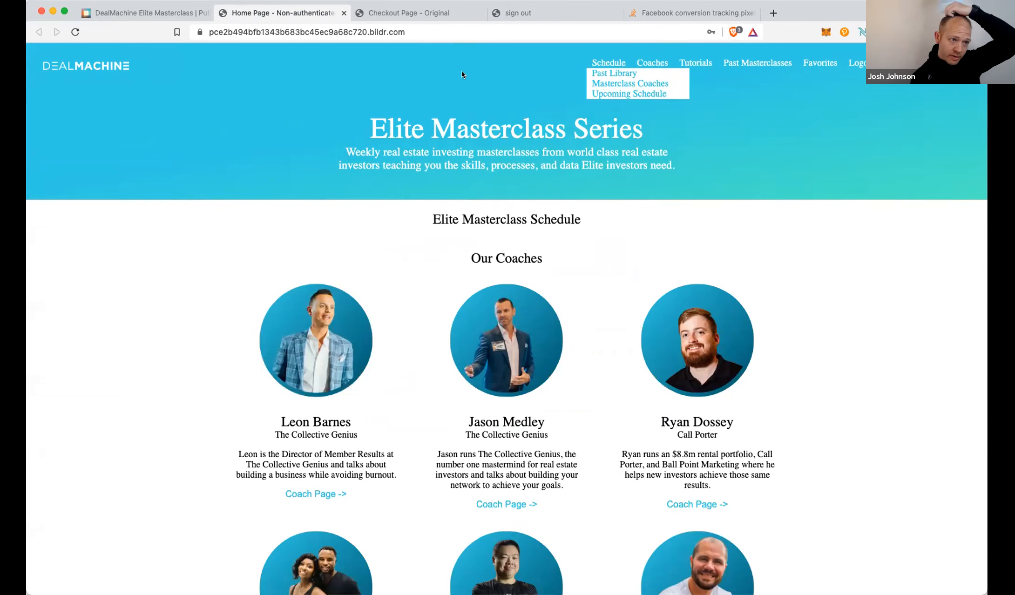
- Copy the Google Tag Manager noscript text element from the Menu Bar - Authorized page to the top of the Menu Bar page body
left_click(135, 11)
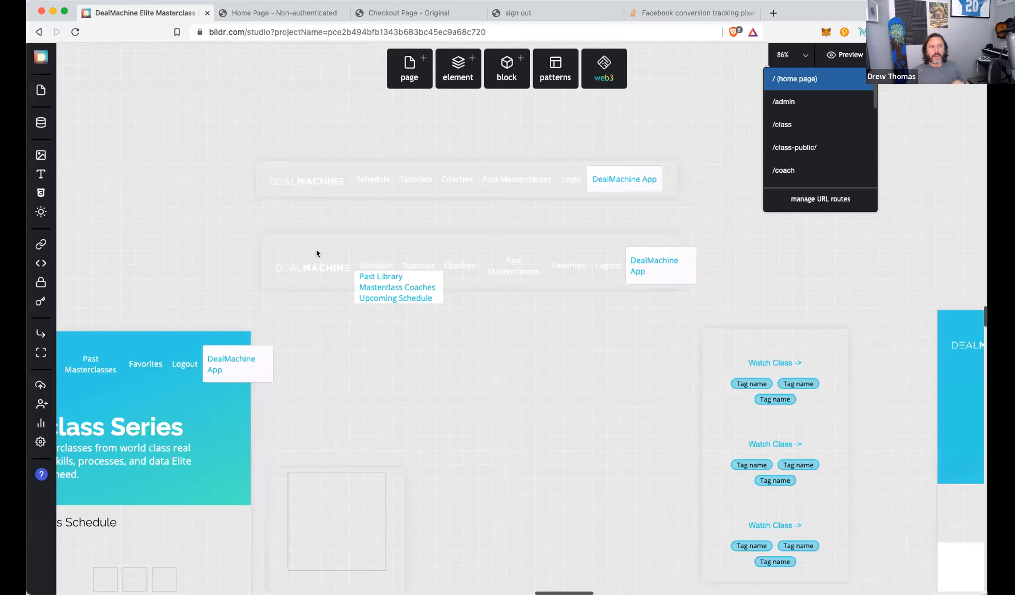
left_click(344, 233)
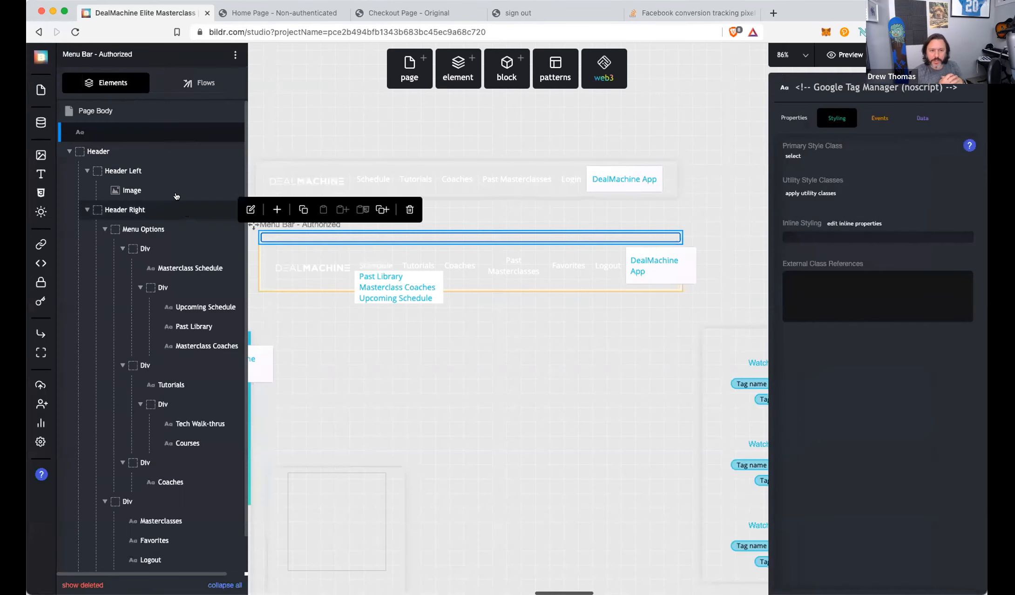
left_click(277, 131)
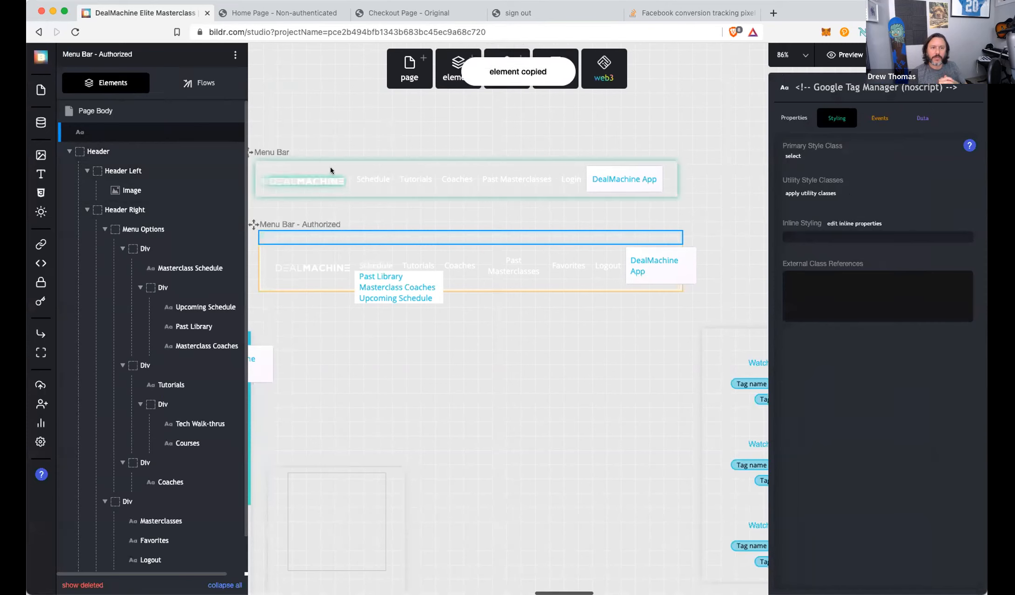
left_click(333, 174)
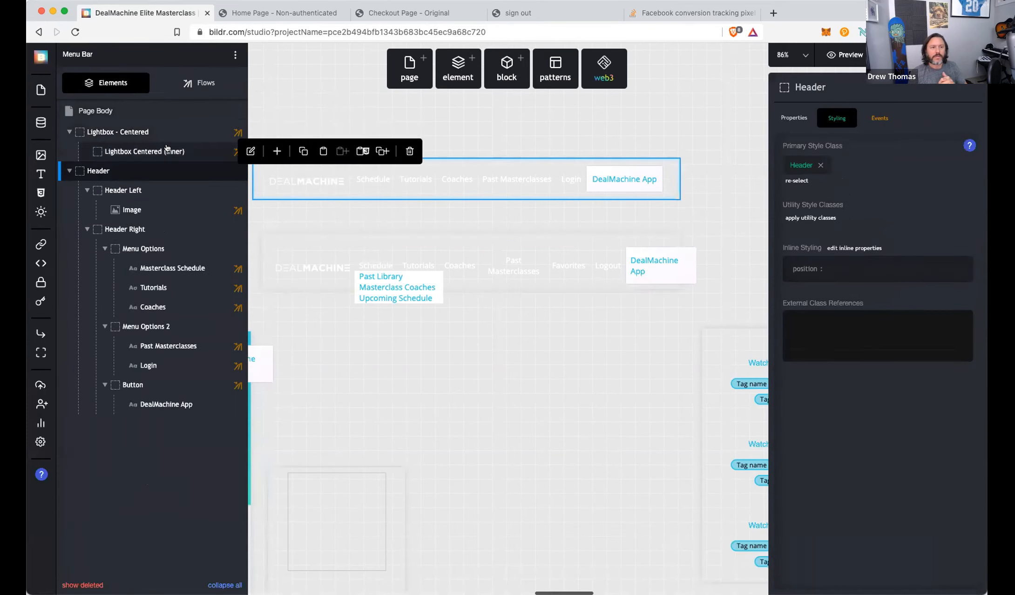
left_click(254, 110)
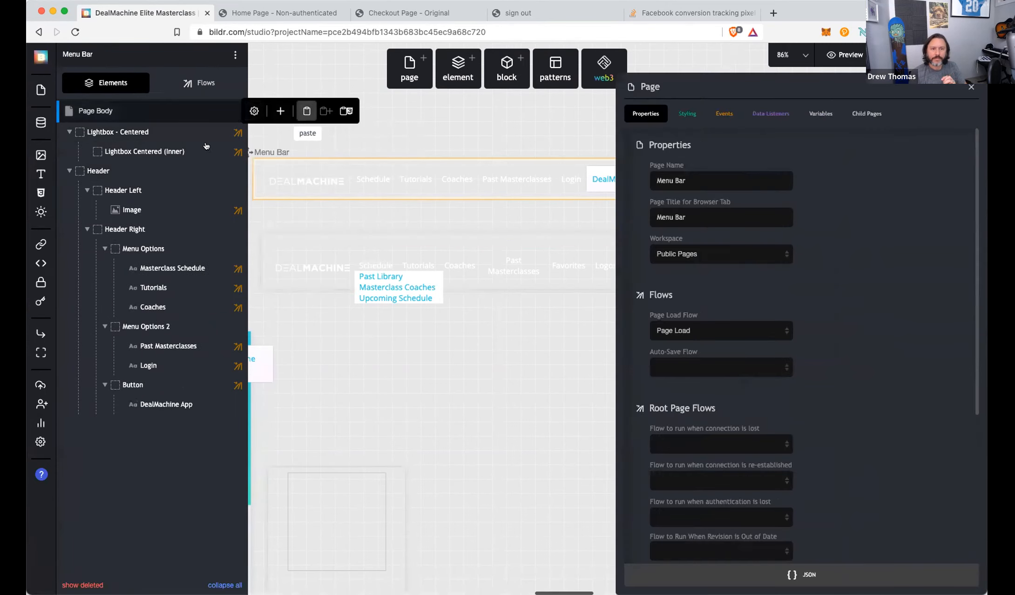
left_click(307, 110)
left_click_drag(98, 288, 111, 123)
- Inspect the live home page's header code in the browser developer tools and expand the div above the menu bar to examine its contents
left_click(282, 13)
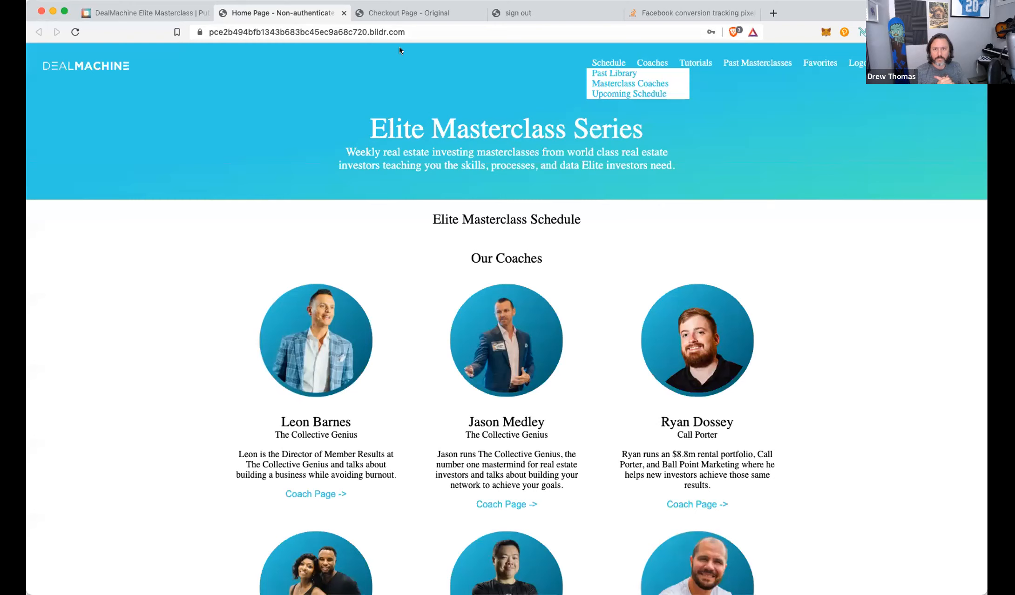
right_click(401, 46)
left_click(434, 181)
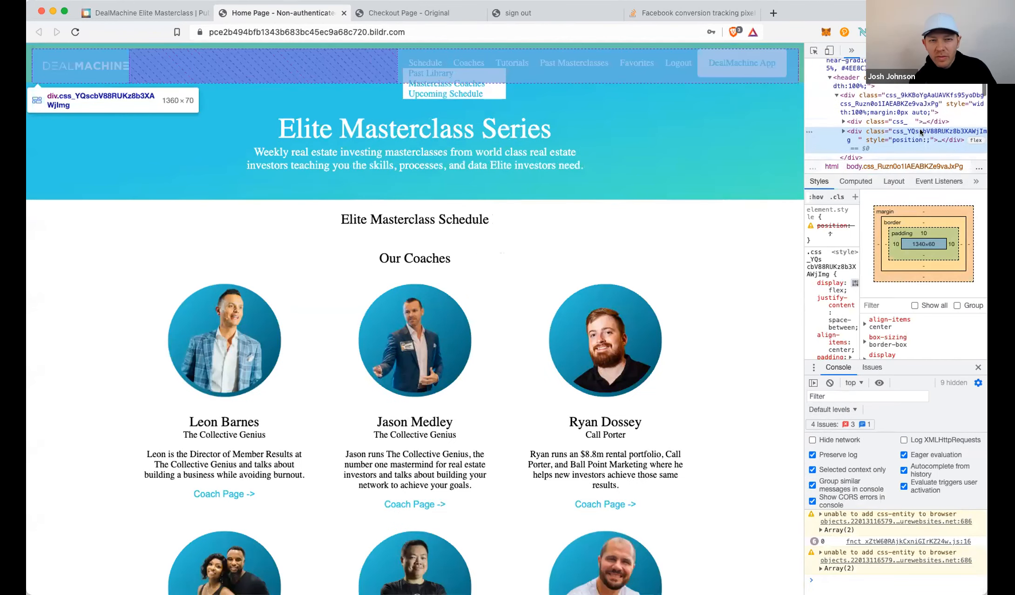
scroll(920, 135, "up", 3)
scroll(920, 133, "up", 3)
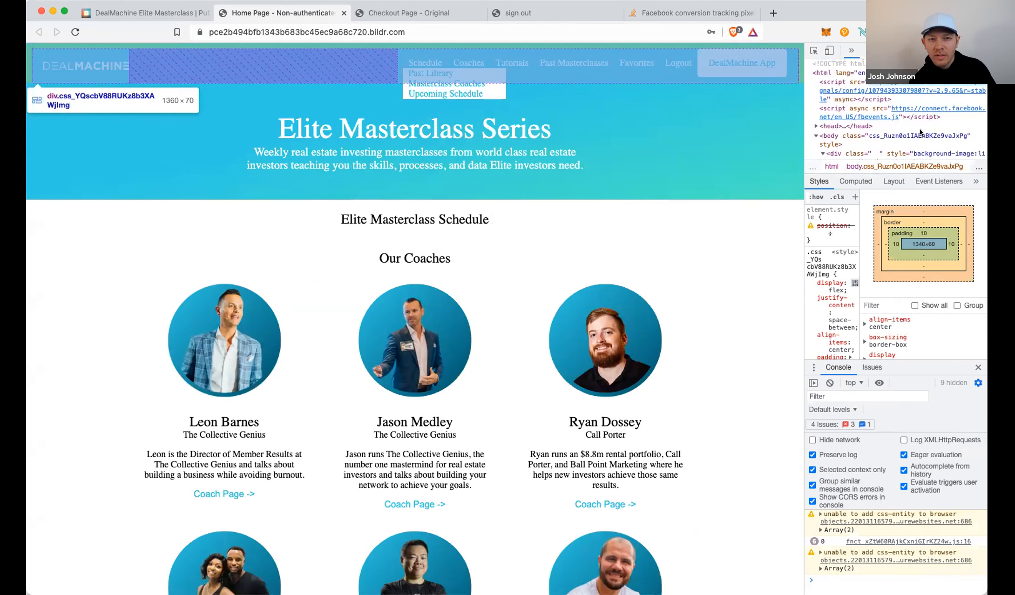
scroll(873, 95, "down", 3)
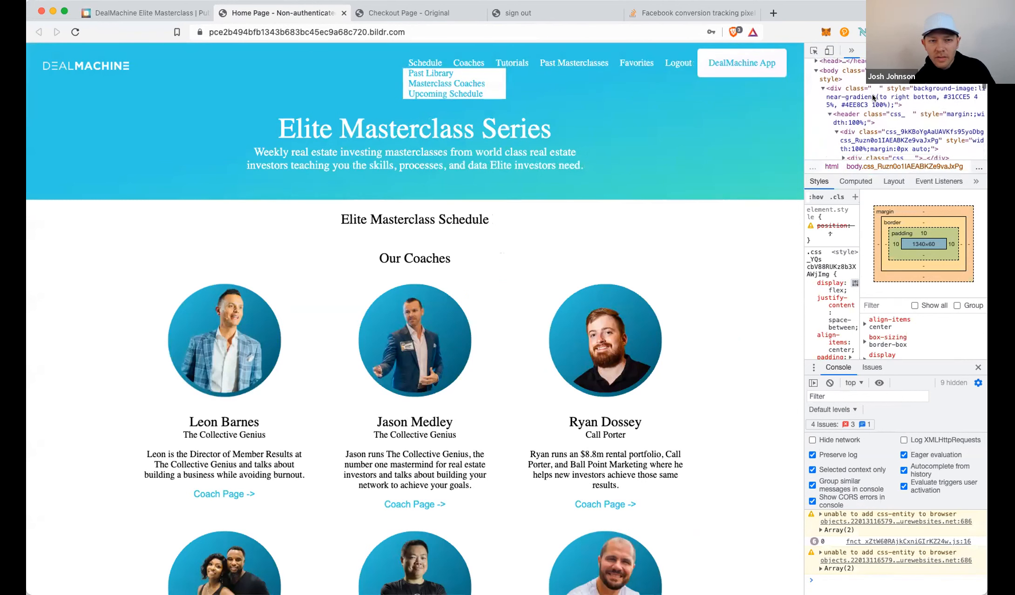
scroll(876, 107, "down", 3)
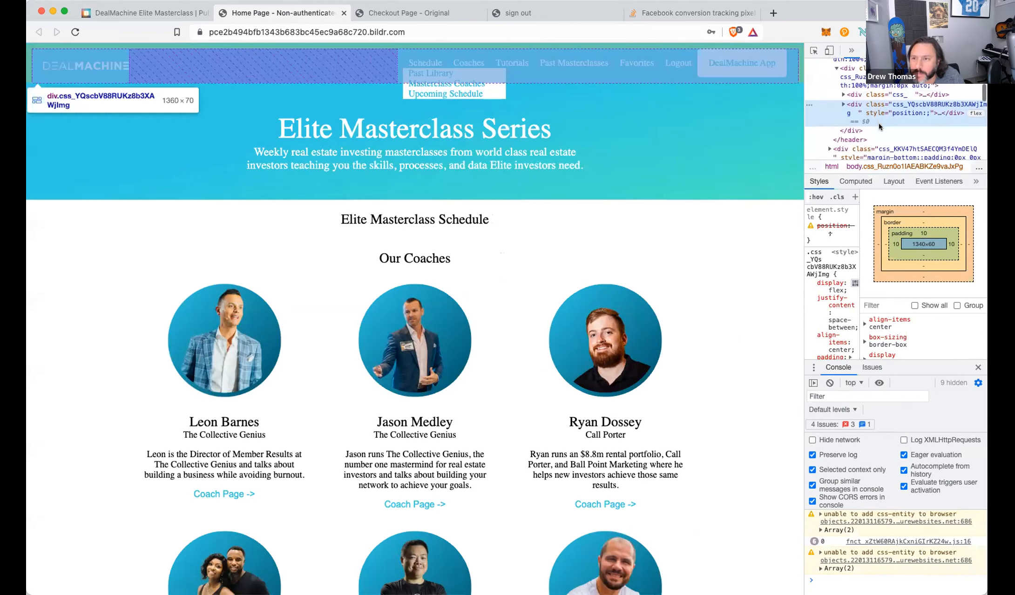
scroll(873, 132, "down", 2)
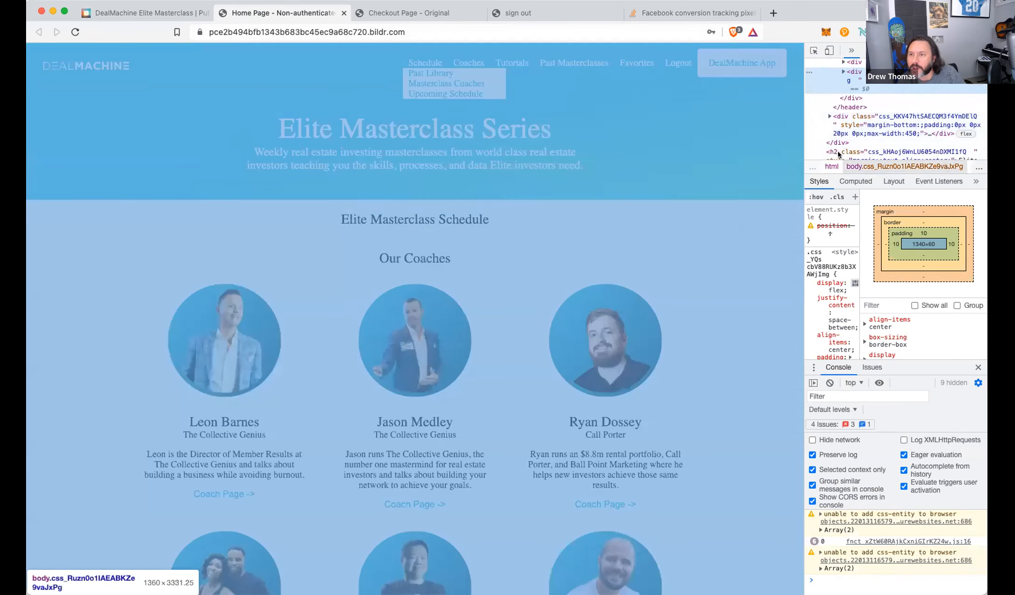
left_click_drag(805, 154, 516, 167)
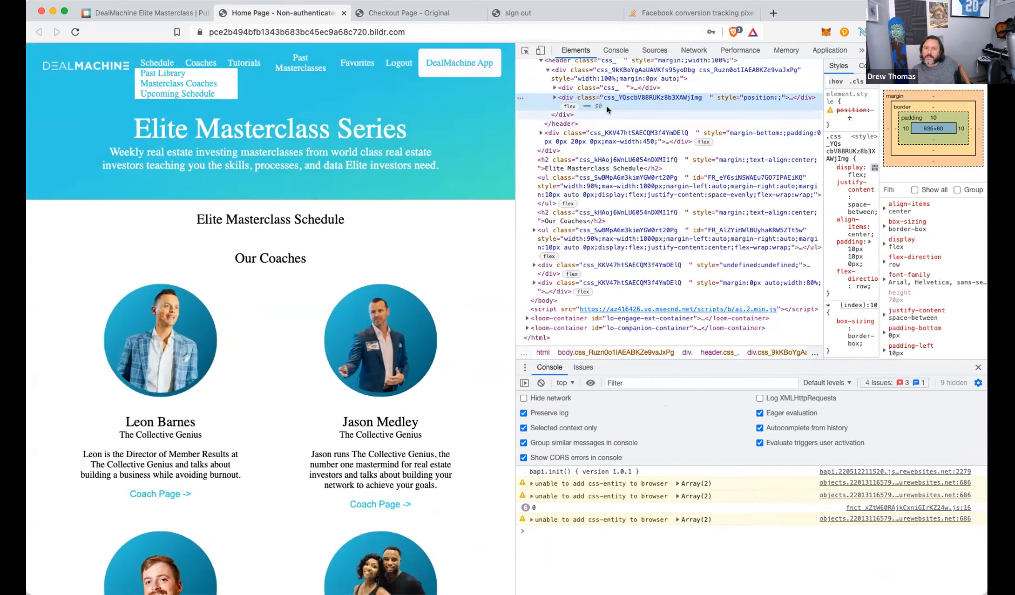
left_click(636, 88)
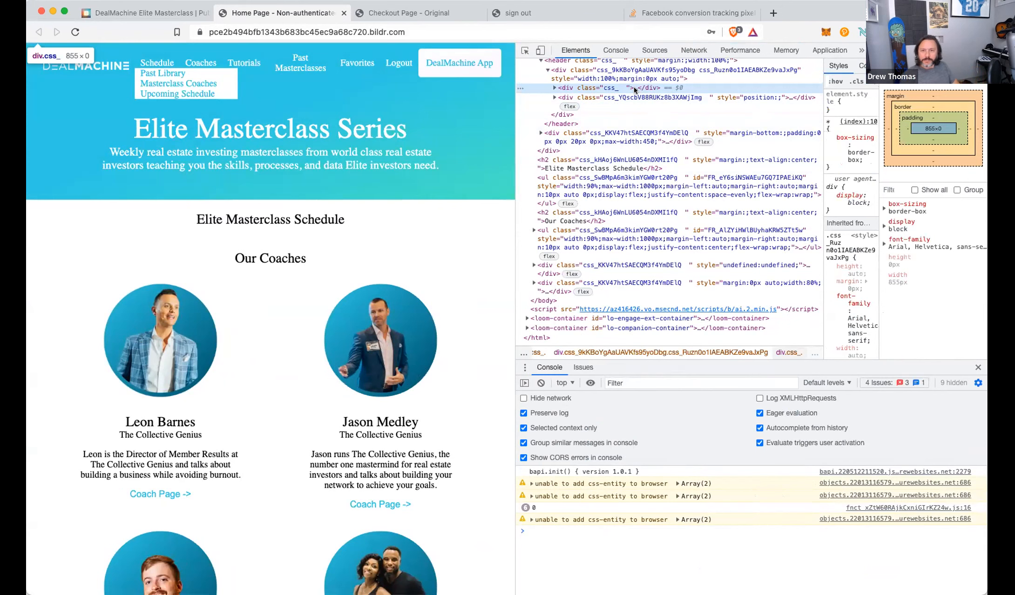
left_click(553, 87)
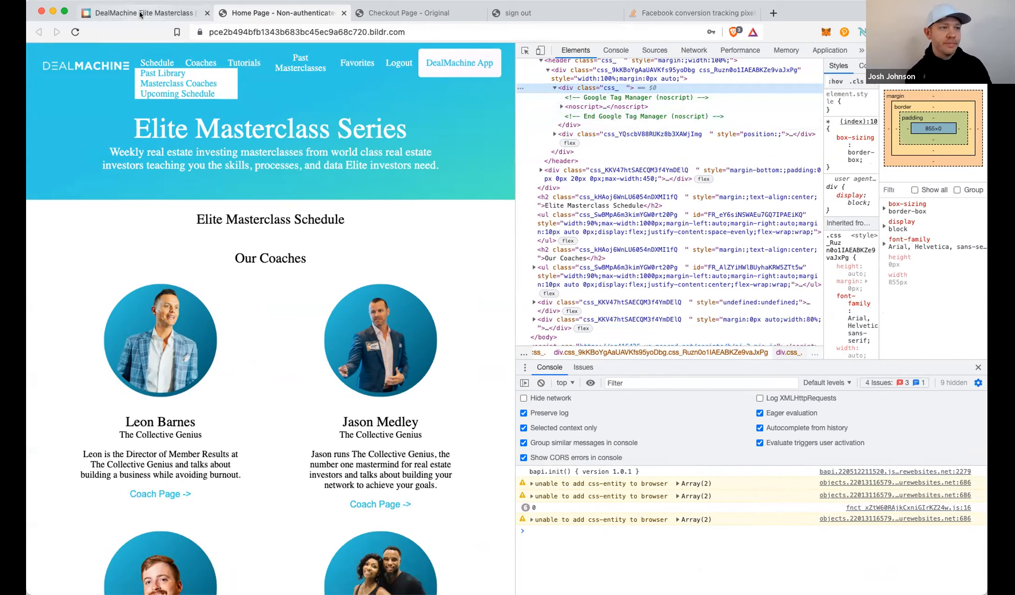
- Return to the Bildr studio and show the properties of the Menu Bar page's Google Tag Manager text element
left_click(183, 14)
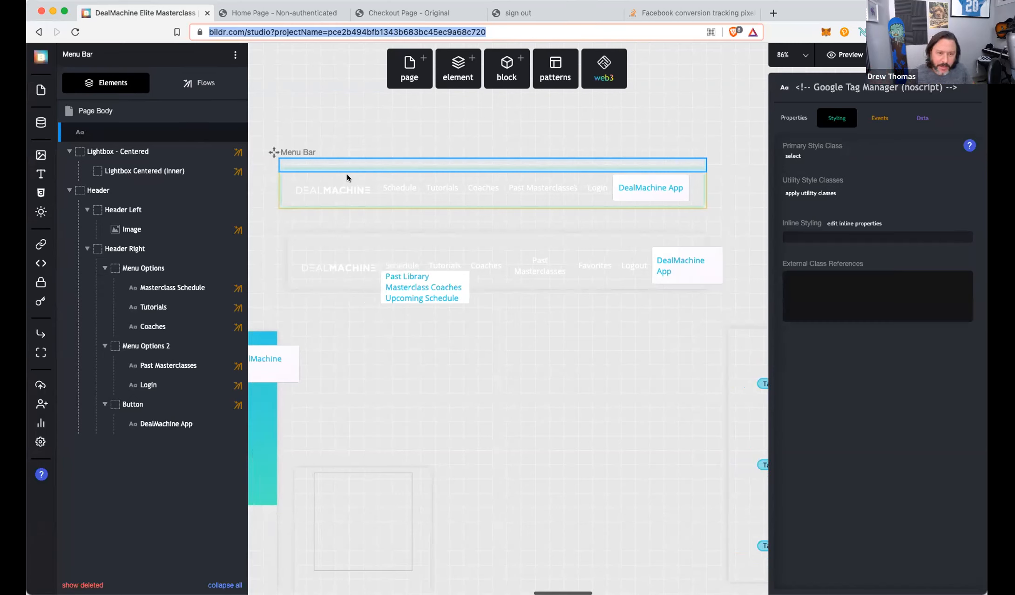
left_click(806, 122)
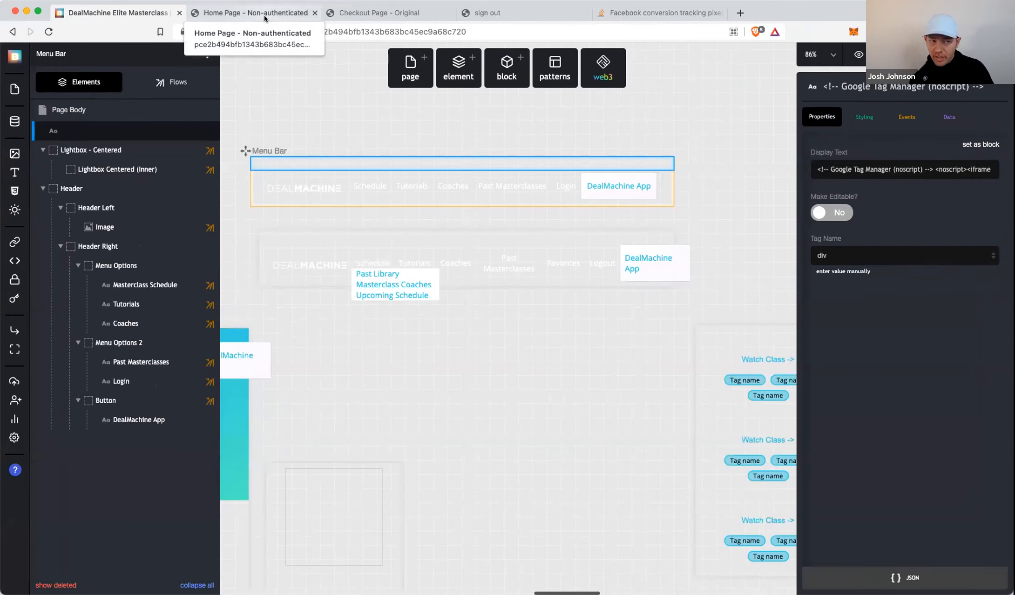
- Look through the project's pages on the canvas to find the authenticated Library page and select it
scroll(428, 300, "down", 3)
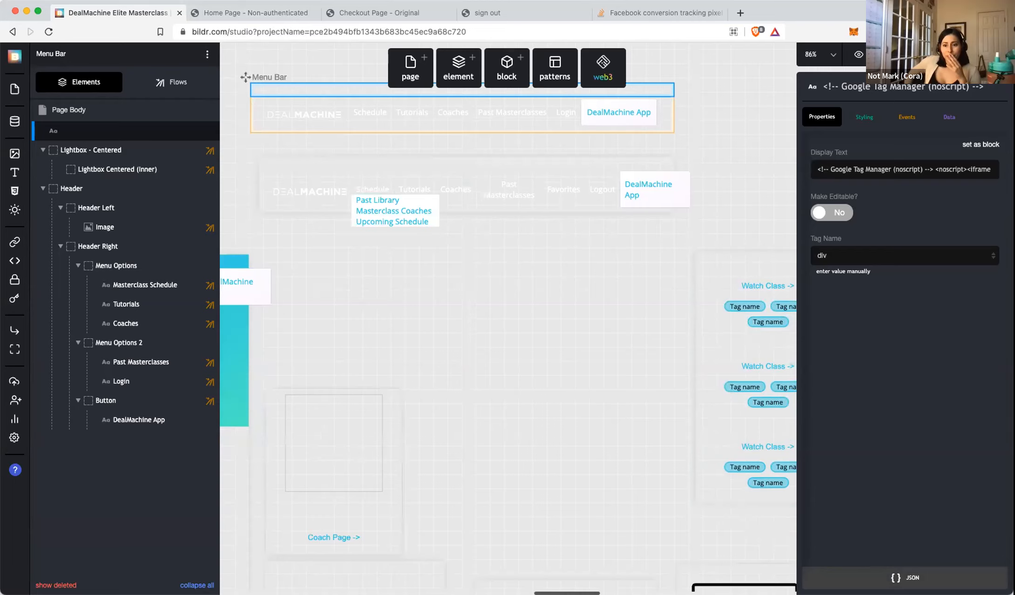
scroll(704, 443, "right", 10)
scroll(703, 443, "down", 8)
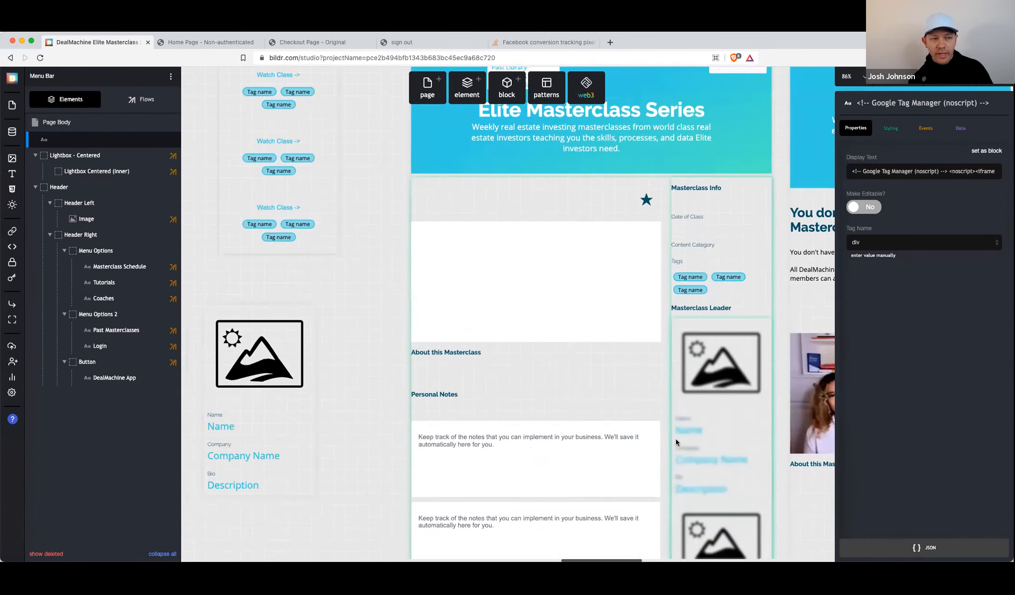
scroll(667, 434, "right", 1)
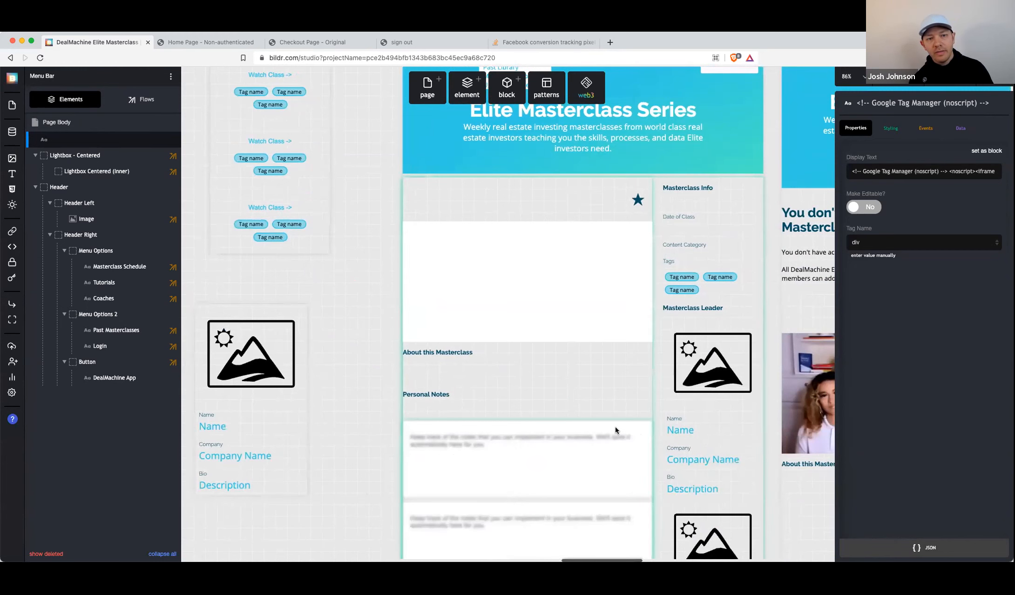
scroll(616, 431, "right", 10)
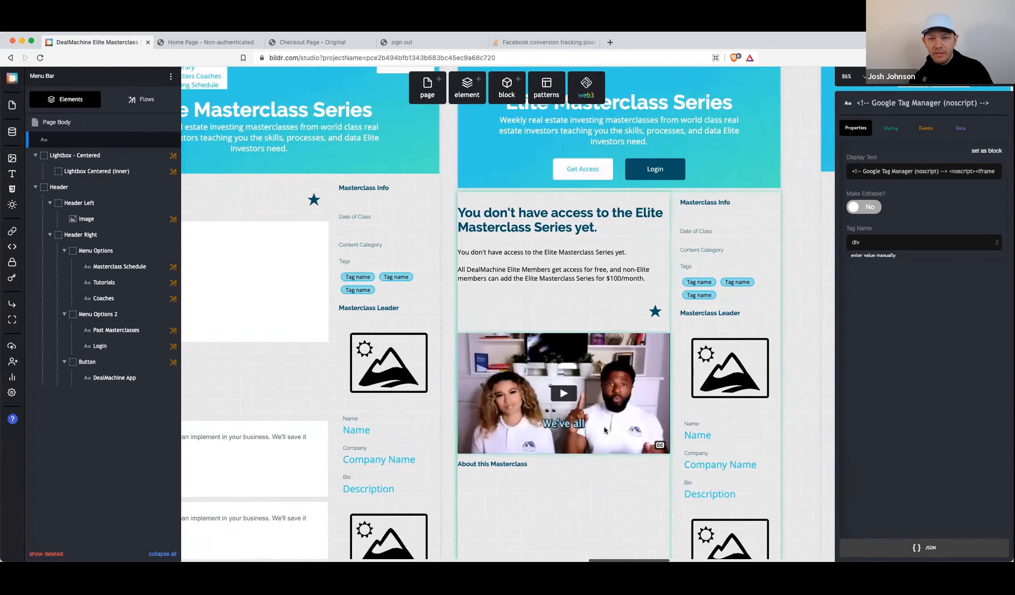
scroll(605, 431, "right", 14)
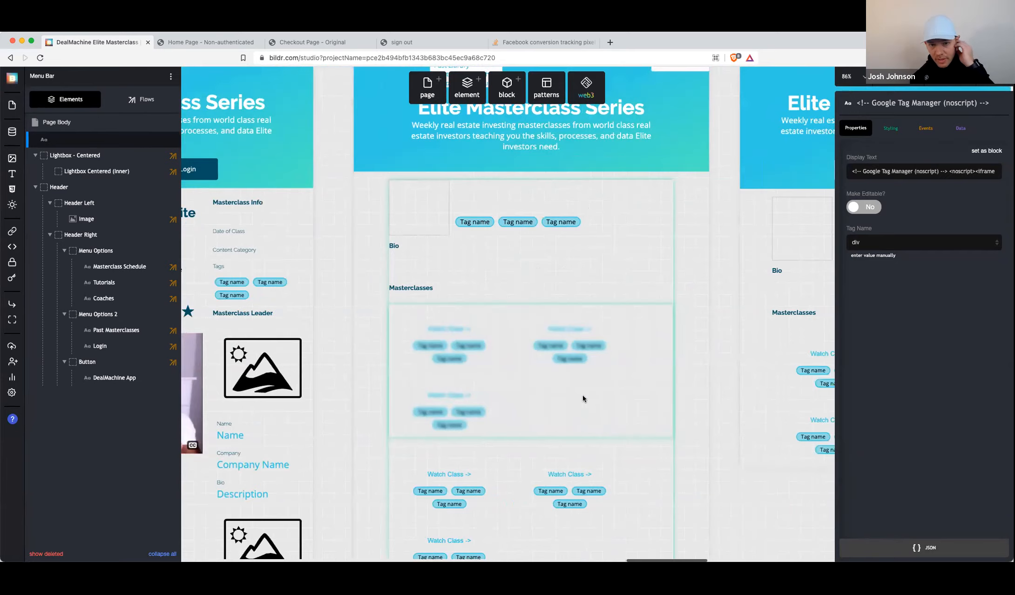
scroll(583, 399, "right", 15)
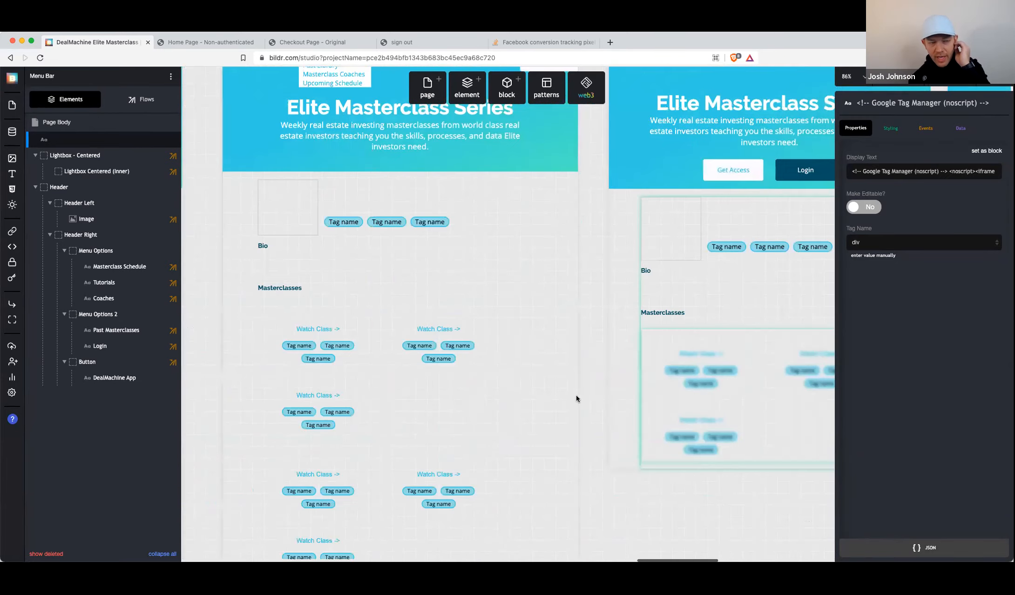
scroll(577, 399, "left", 20)
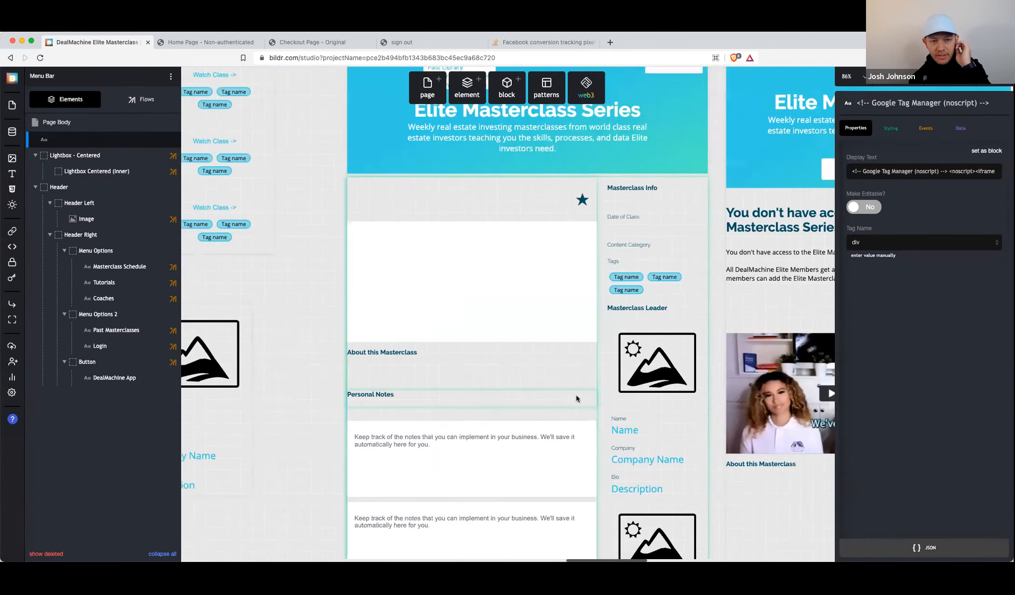
scroll(577, 399, "right", 20)
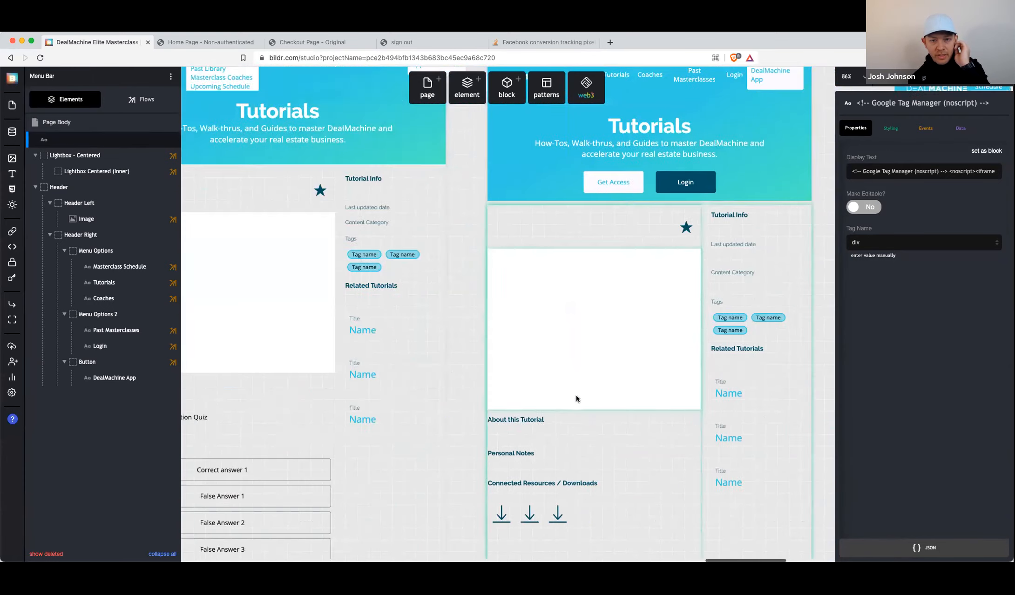
scroll(575, 395, "right", 8)
left_click(432, 226)
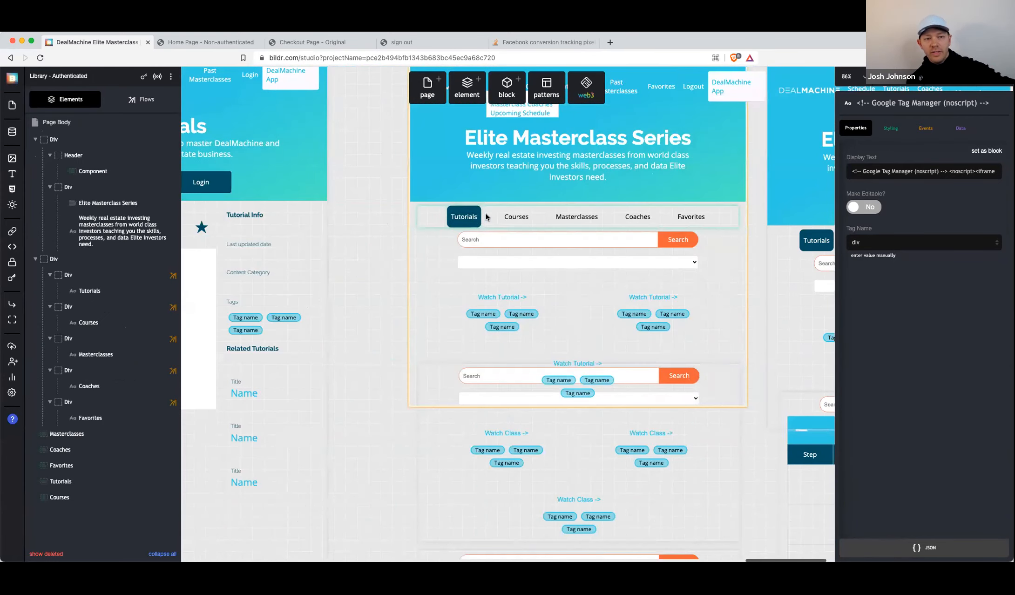
- Move the Masterclass Search page down clear of the Library - Authenticated page, and select the Library page's Tutorials component
scroll(486, 229, "up", 1)
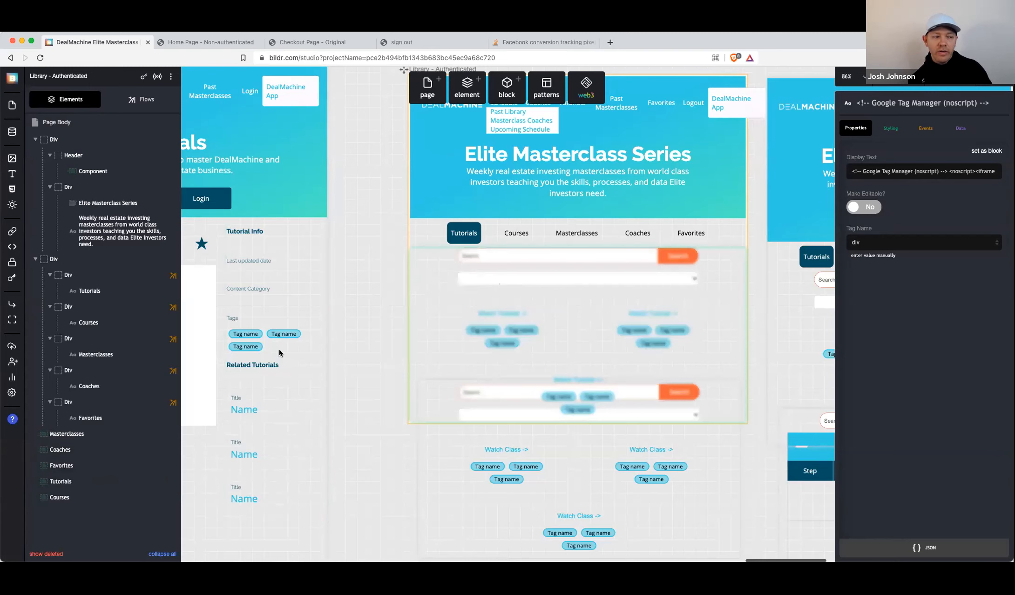
left_click(433, 444)
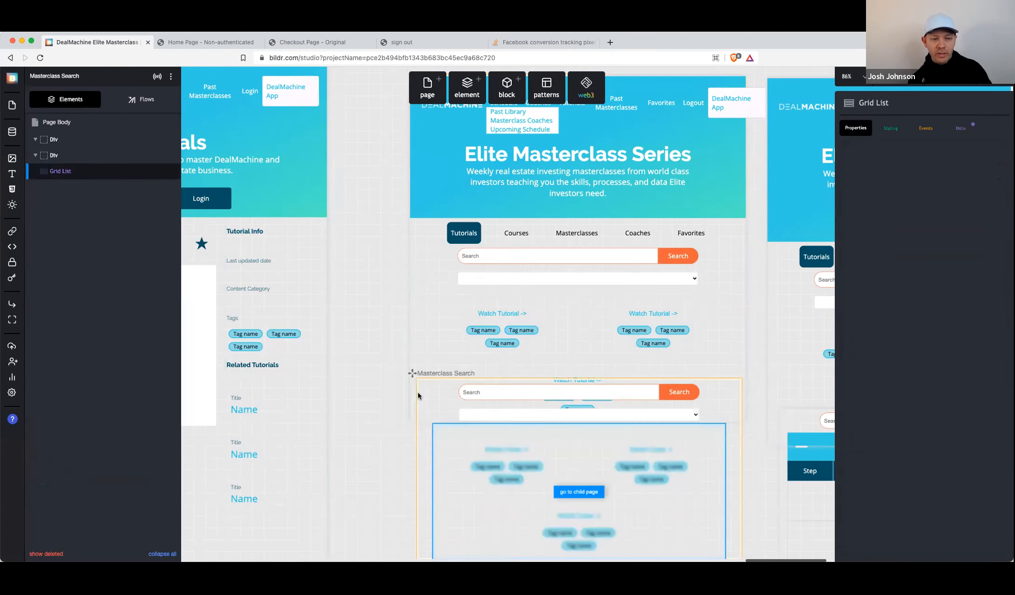
left_click(411, 372)
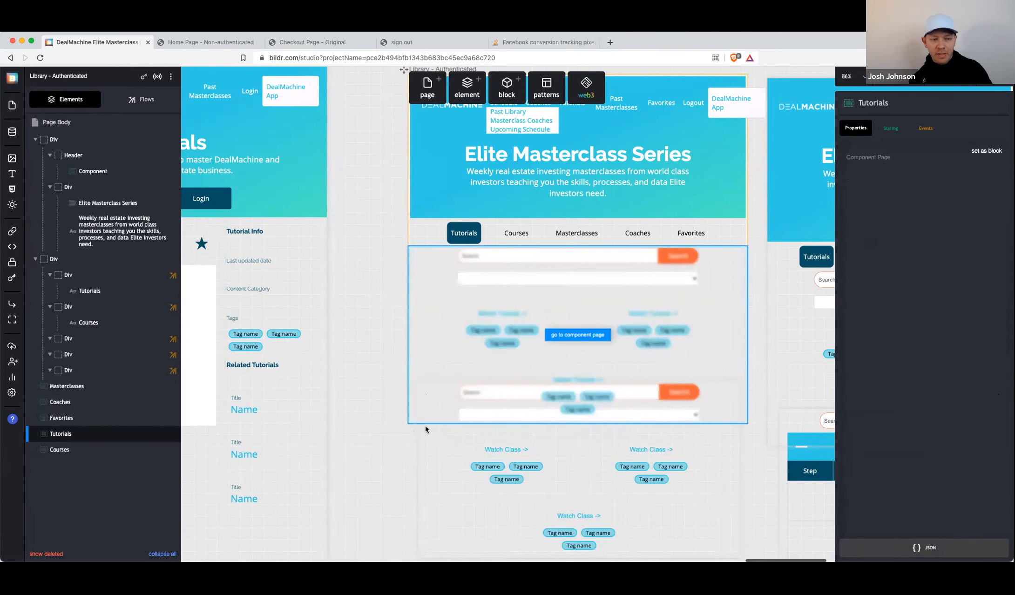
left_click_drag(411, 382, 413, 440)
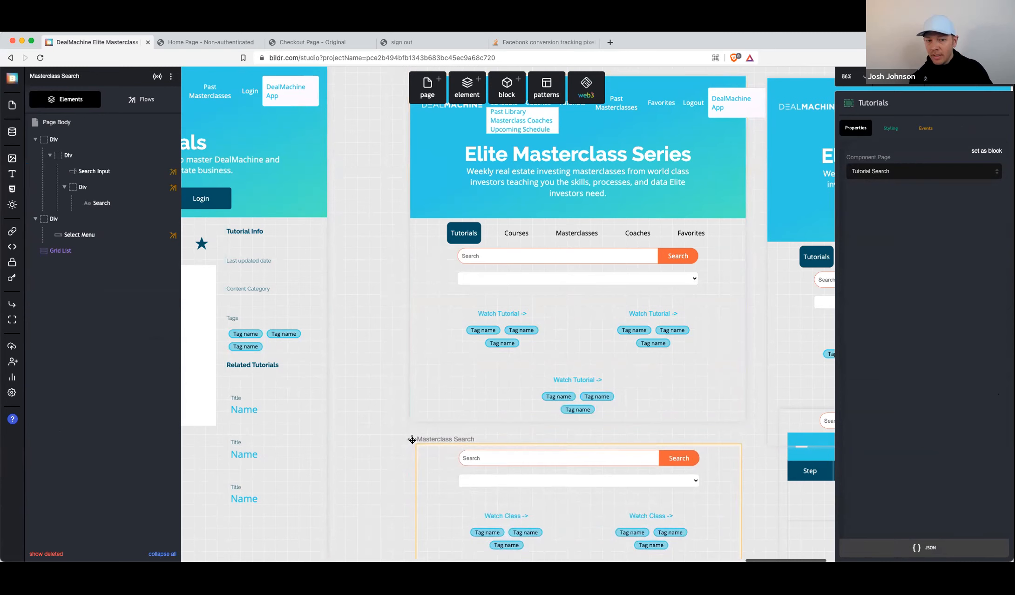
left_click(449, 363)
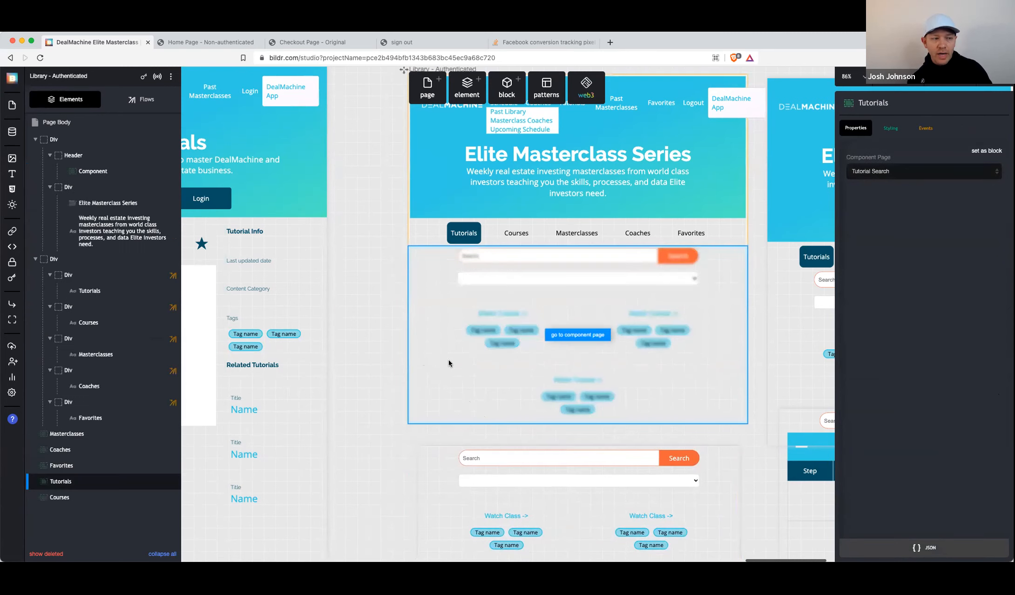
mouse_move(106, 441)
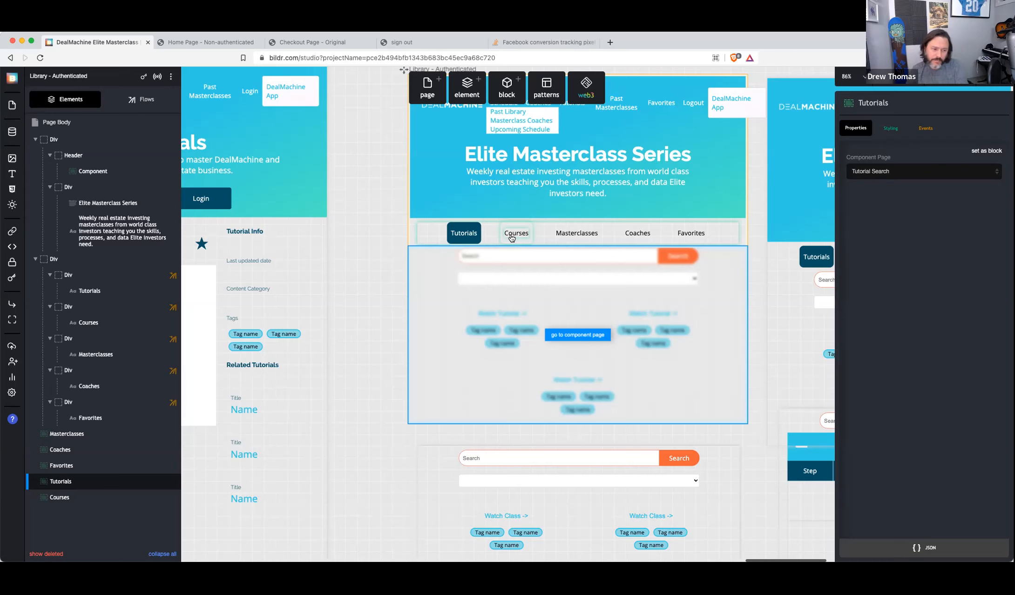
- Widen the Library - Authenticated page slightly and shift it left, away from the neighbouring library page
scroll(511, 238, "up", 1)
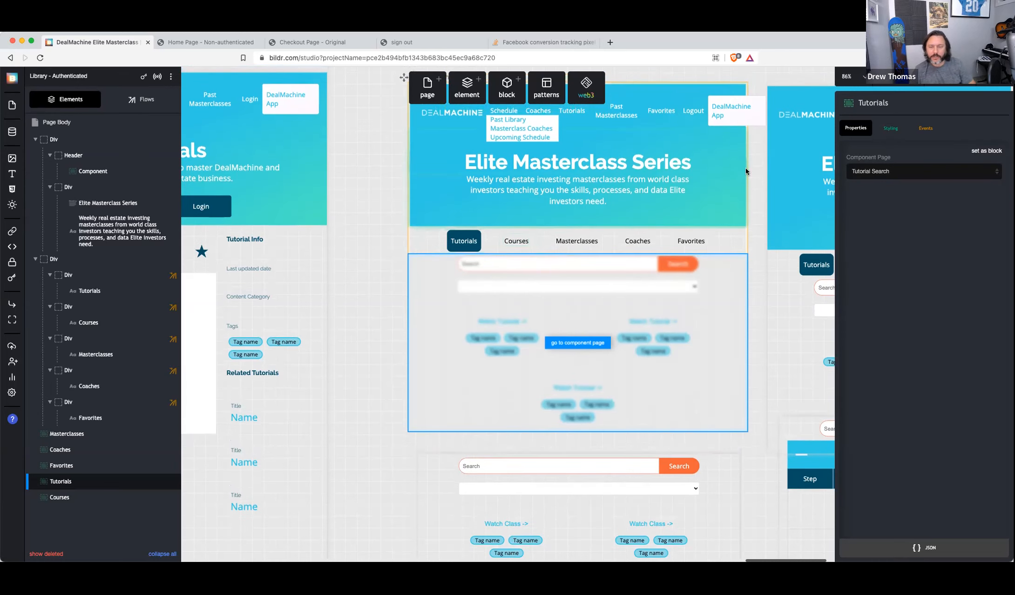
left_click_drag(747, 169, 776, 170)
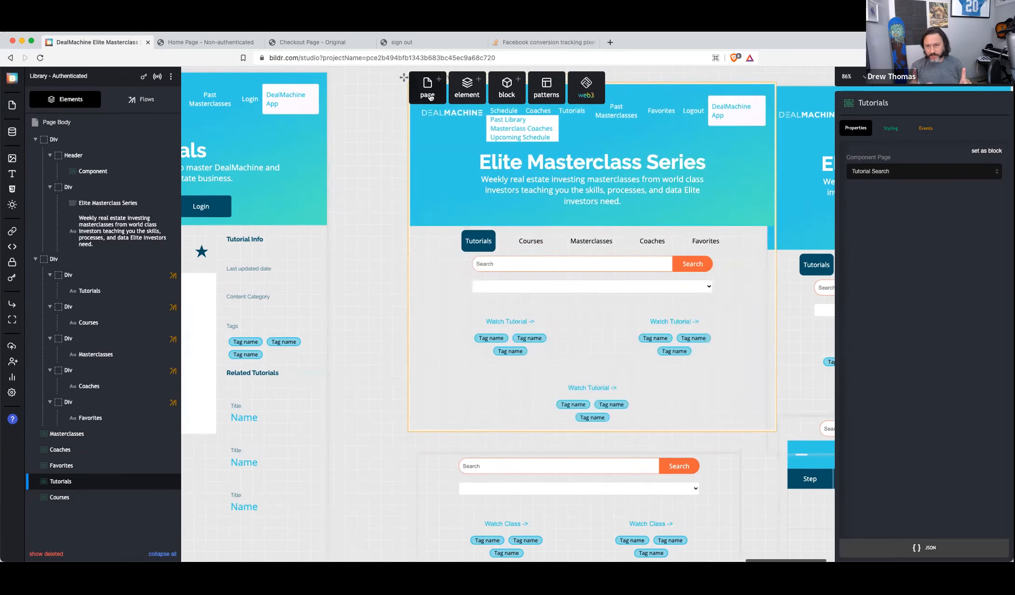
scroll(416, 135, "up", 5)
left_click_drag(403, 115, 369, 109)
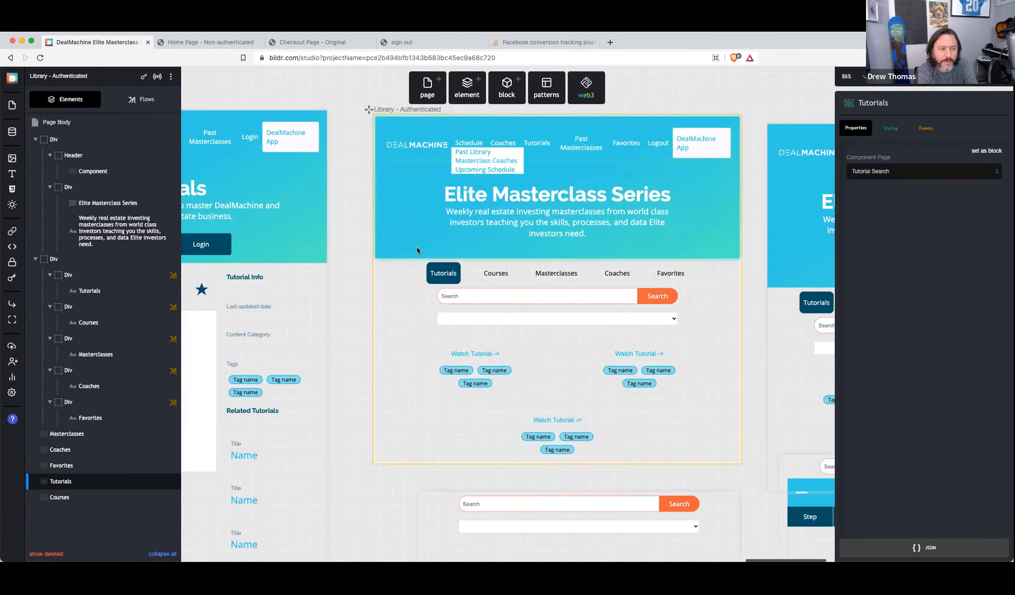